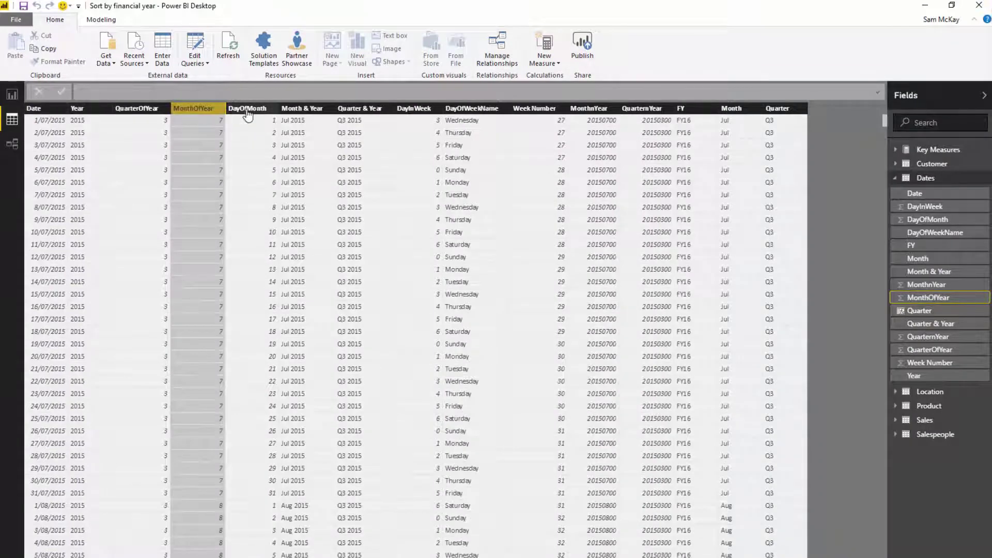
- Sort the Month column by MonthOfYear and check the Jan–Dec order in the report's Month slicer
{"action": "left_click", "coordinate": [149, 113]}
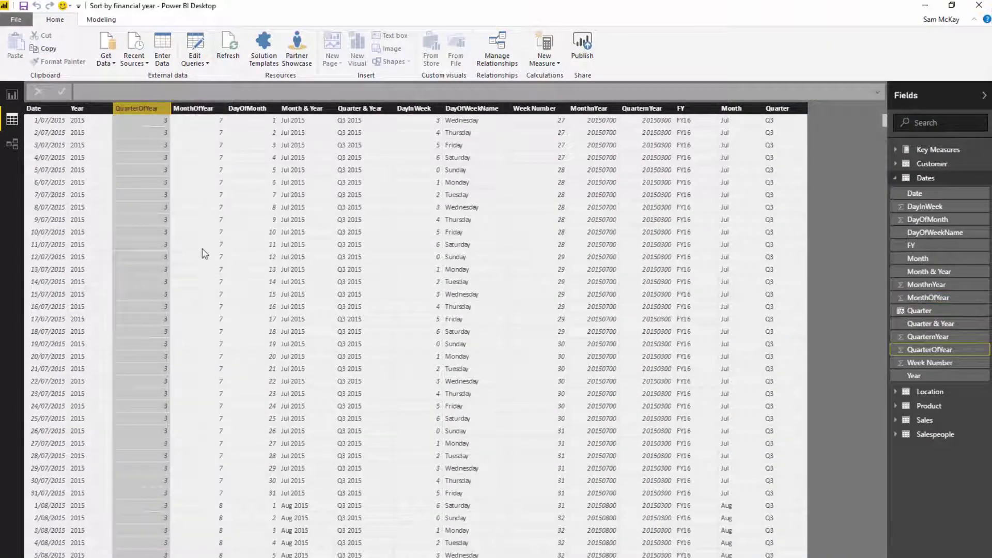
{"action": "left_click", "coordinate": [200, 111]}
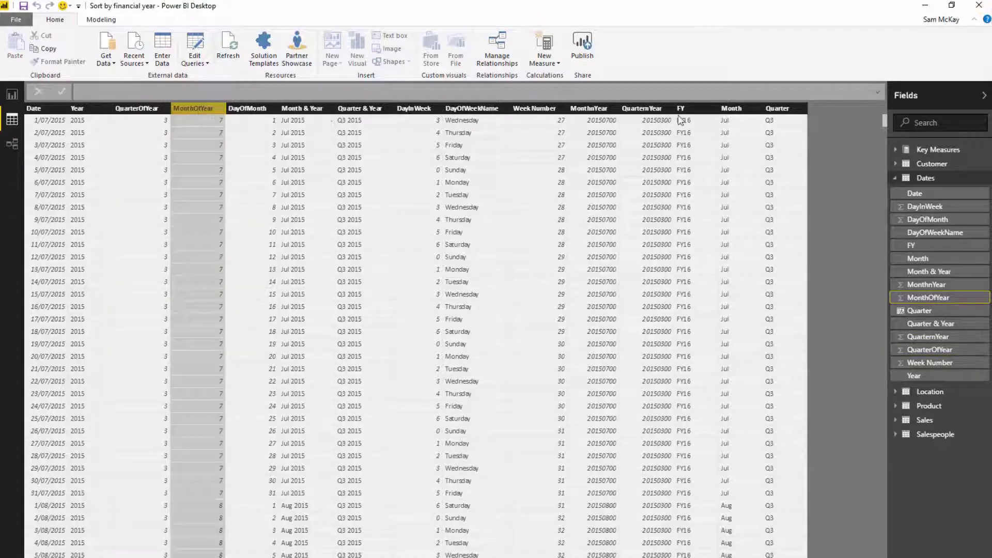
{"action": "left_click", "coordinate": [734, 110]}
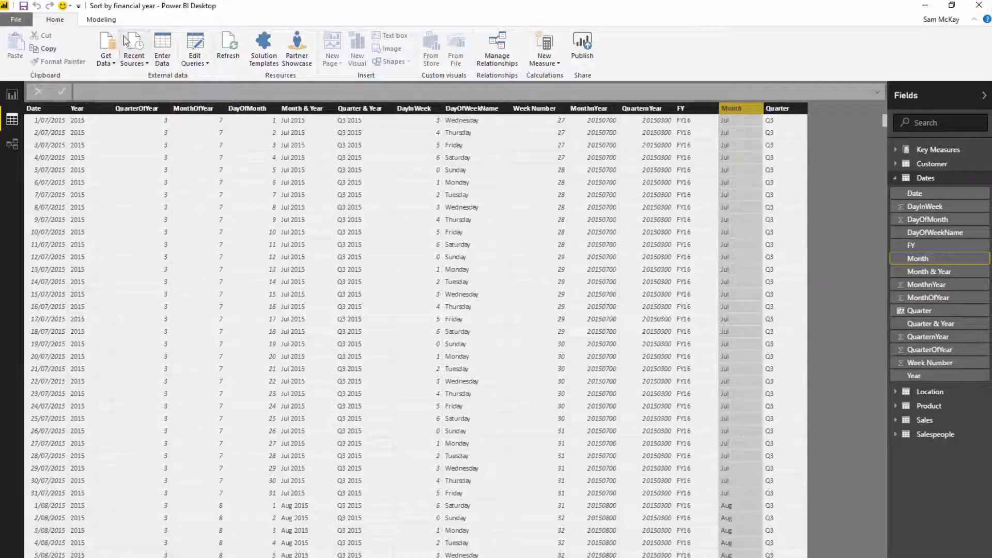
{"action": "left_click", "coordinate": [102, 20]}
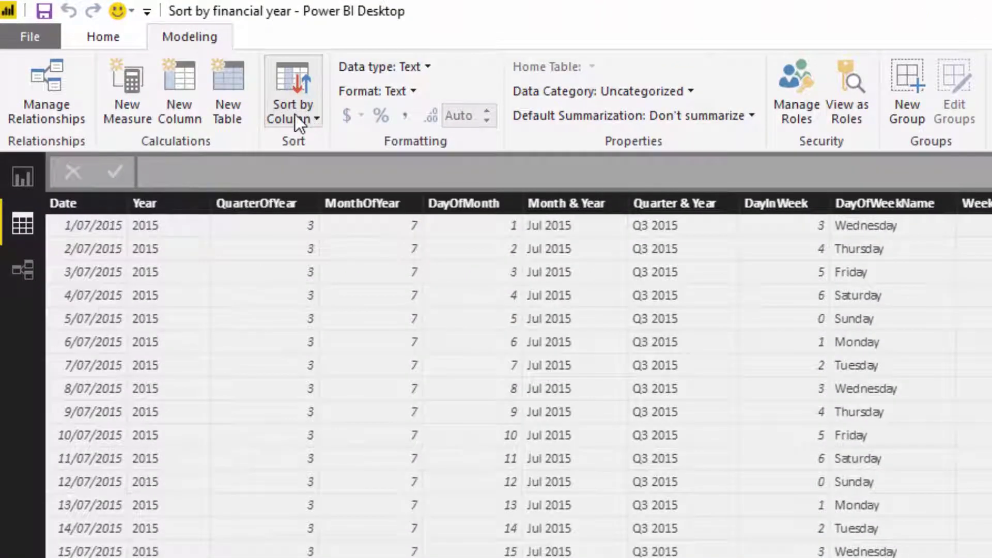
{"action": "left_click", "coordinate": [295, 113]}
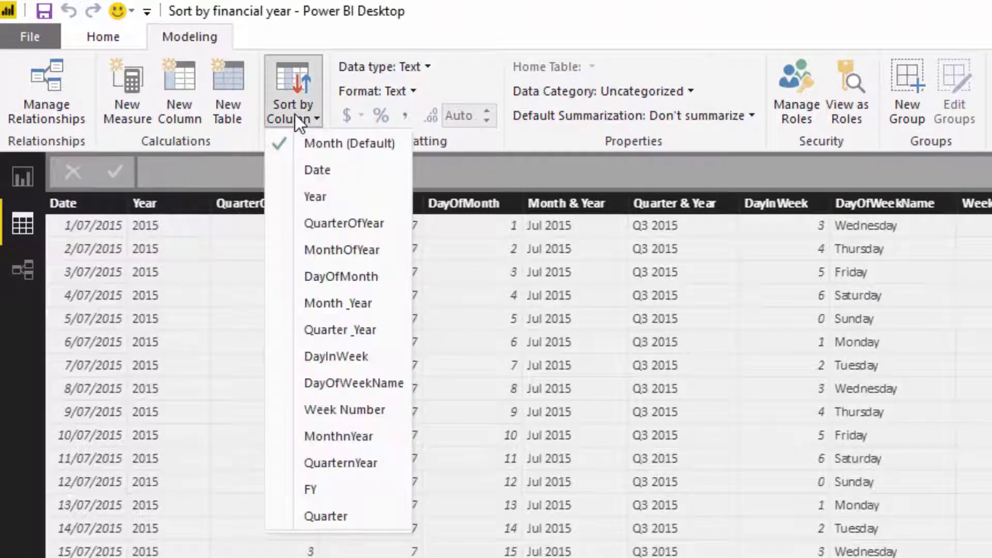
{"action": "left_click", "coordinate": [319, 250]}
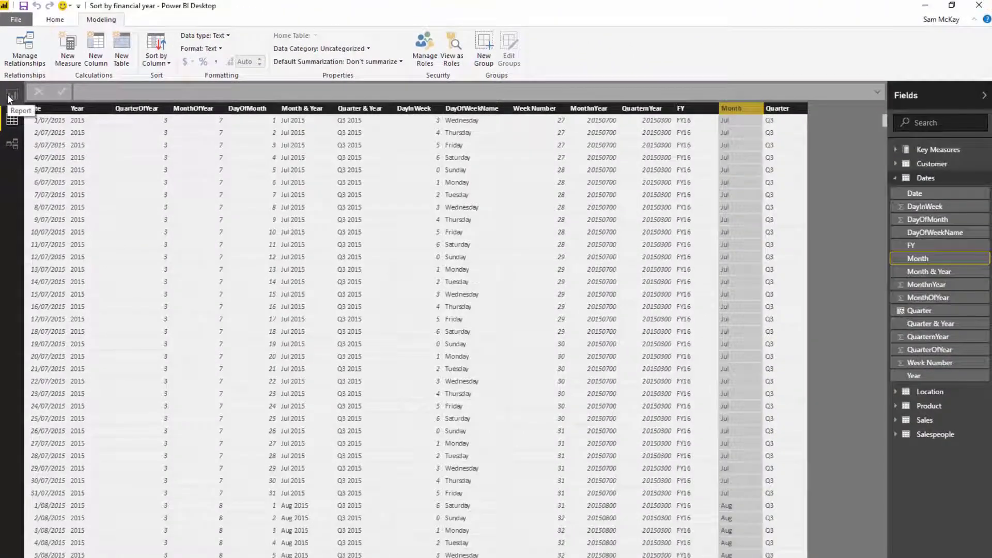
{"action": "left_click", "coordinate": [11, 122]}
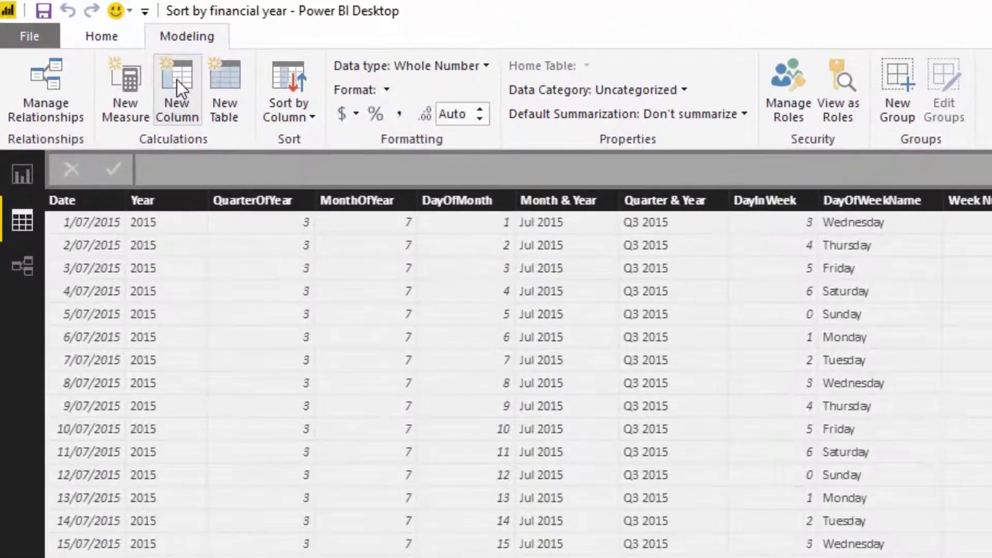
- Start a FinancialYrSort column: IF MONTH(Dates[Date]) > 6, return MONTH(Dates[Date]) - 6
{"action": "left_click", "coordinate": [150, 67]}
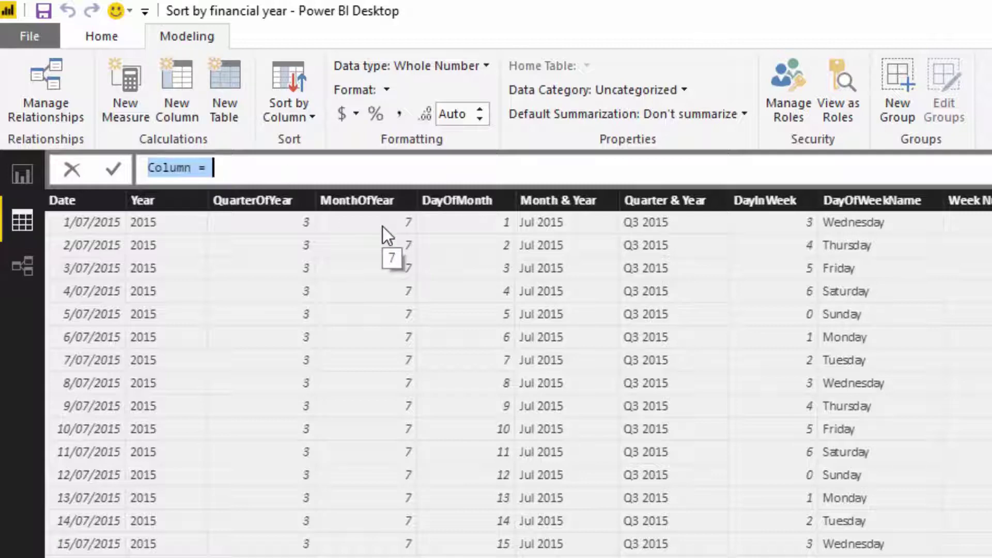
{"action": "type", "text": "Financial y"}
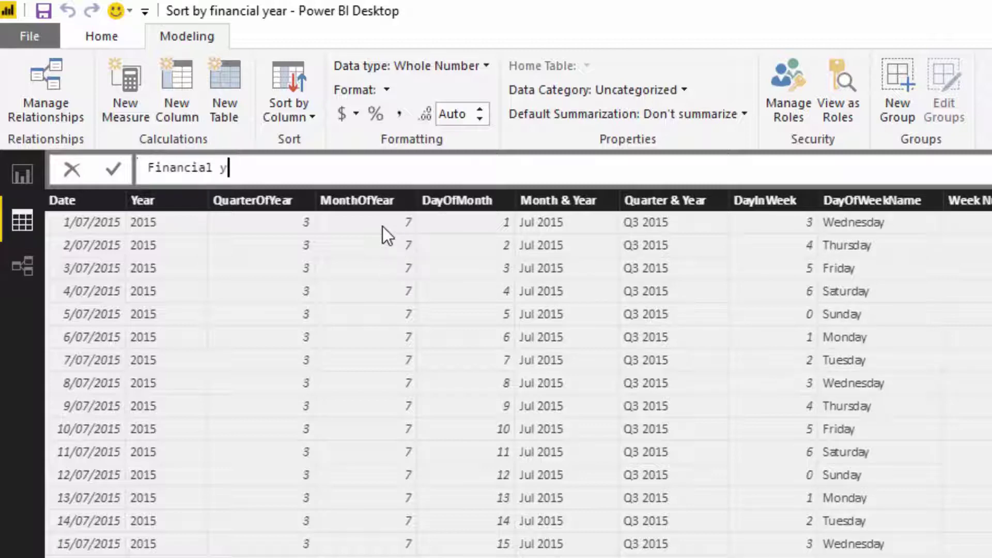
{"action": "key", "text": "BackSpace"}
{"action": "type", "text": "YrSort = IF( MONT"}
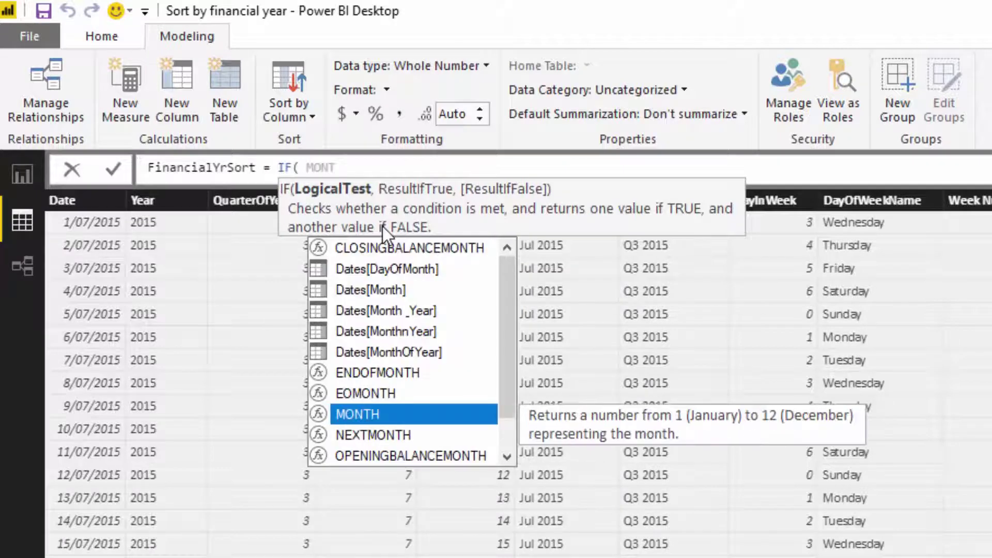
{"action": "key", "text": "Up"}
{"action": "key", "text": "Up"}
{"action": "key", "text": "Up"}
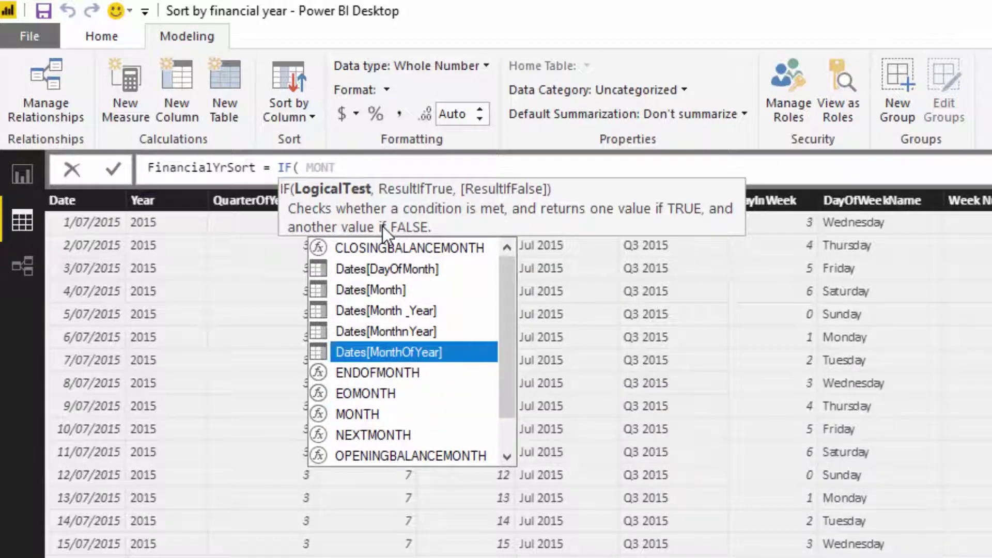
{"action": "type", "text": "H"}
{"action": "key", "text": "BackSpace"}
{"action": "type", "text": "H( Da"}
{"action": "key", "text": "Down"}
{"action": "key", "text": "Down"}
{"action": "key", "text": "Down"}
{"action": "key", "text": "Down"}
{"action": "key", "text": "Down"}
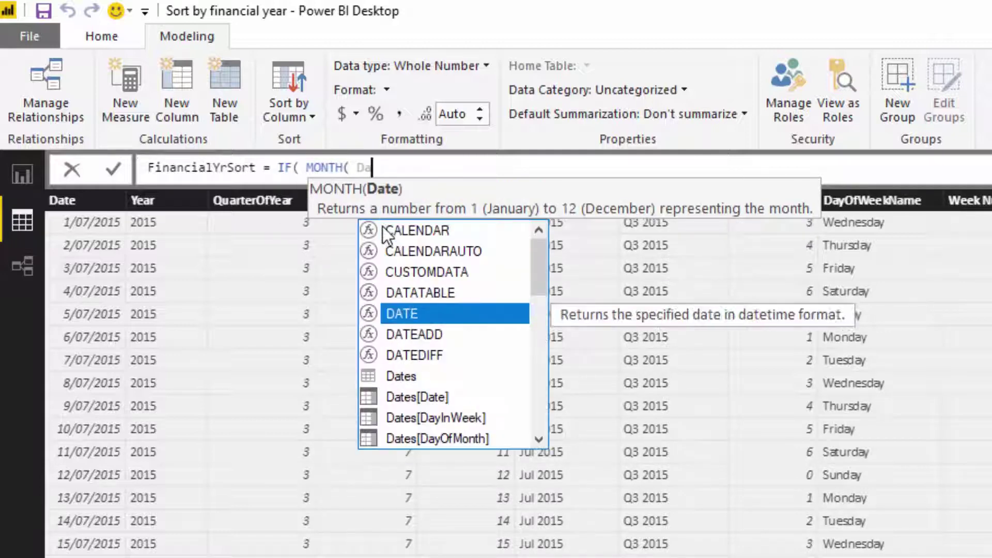
{"action": "key", "text": "Tab"}
{"action": "type", "text": ") "}
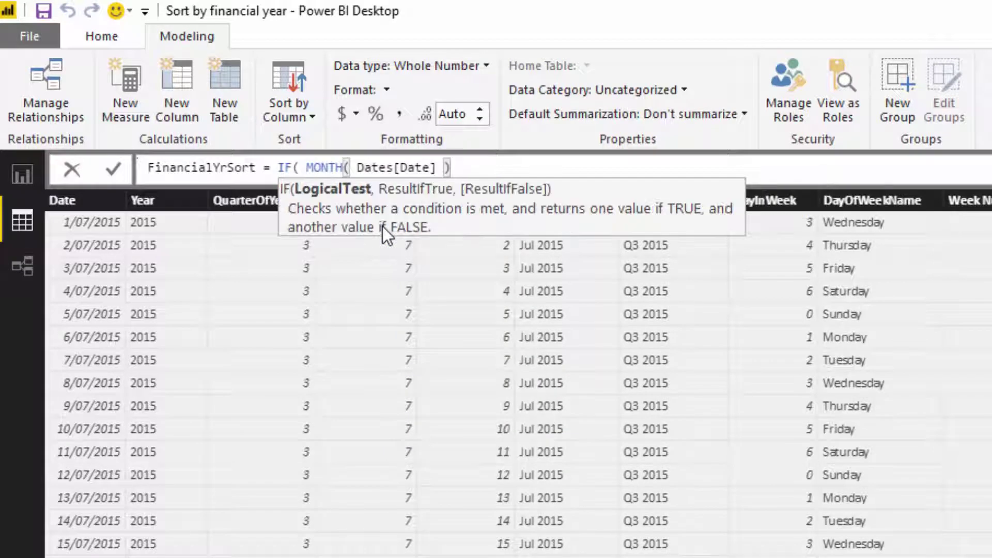
{"action": "type", "text": "> 6,"}
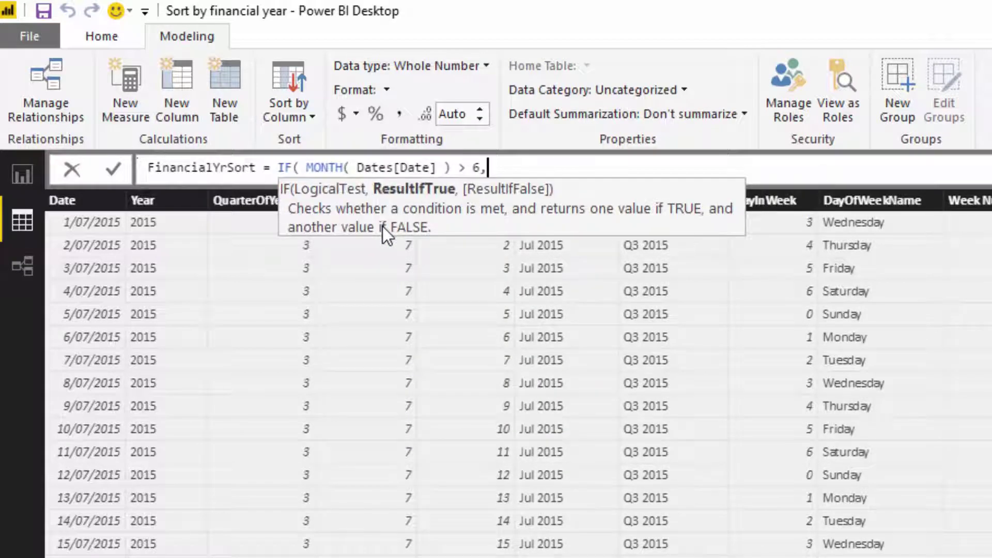
{"action": "type", "text": " MONTH( D"}
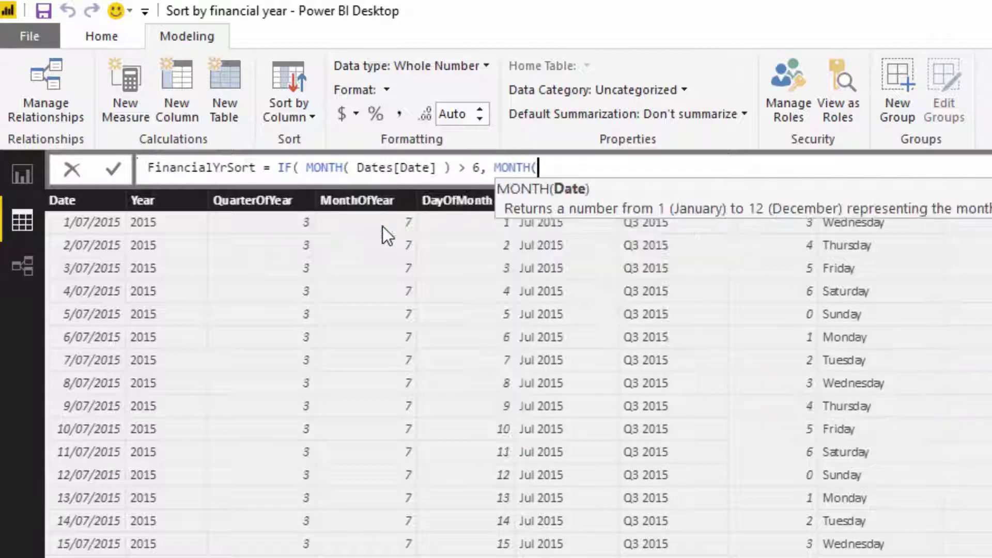
{"action": "key", "text": "Down"}
{"action": "key", "text": "Down"}
{"action": "key", "text": "Down"}
{"action": "key", "text": "Down"}
{"action": "key", "text": "Down"}
{"action": "key", "text": "Tab"}
{"action": "type", "text": ") - "}
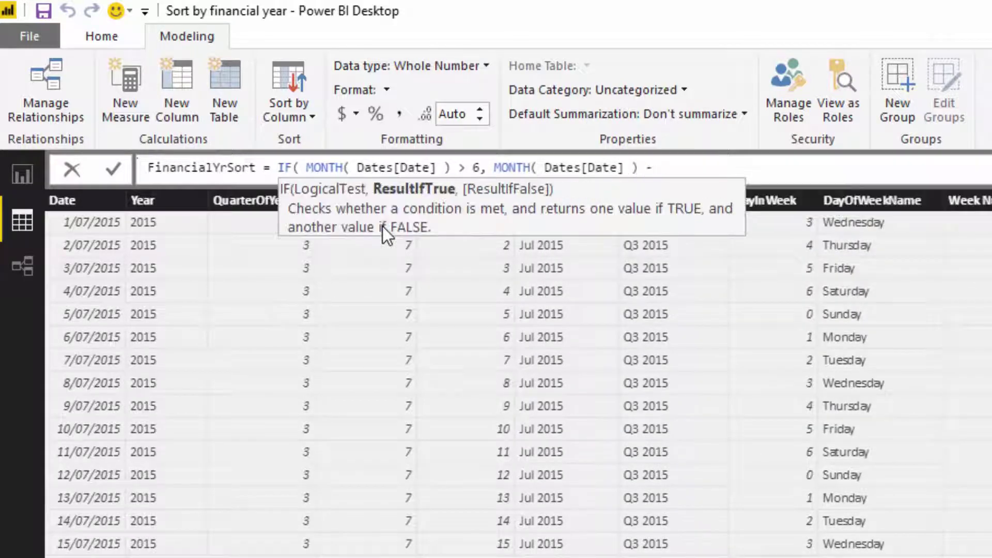
{"action": "type", "text": "6"}
- Finish the formula with MONTH(Dates[Date]) + 6 as the else result and commit it
{"action": "type", "text": ", "}
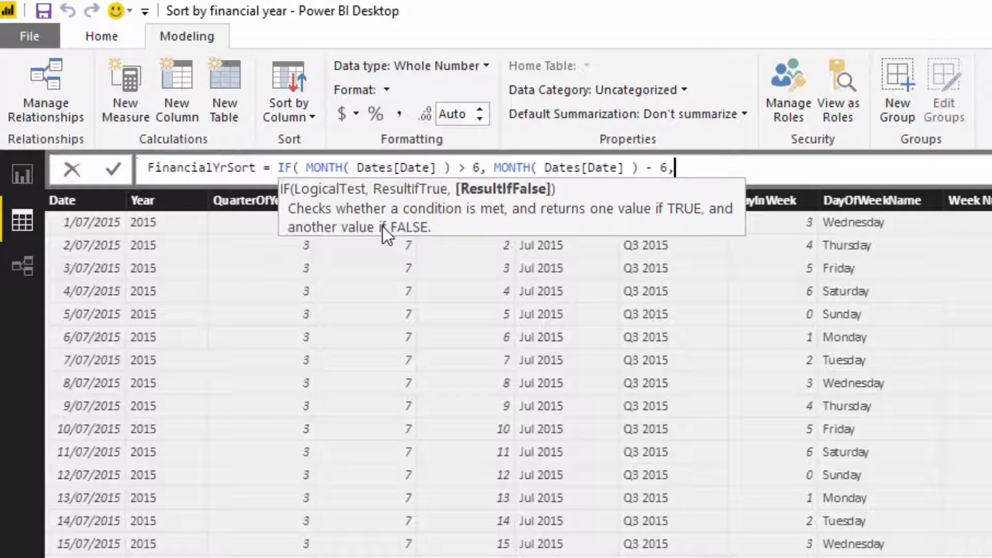
{"action": "type", "text": "MONT"}
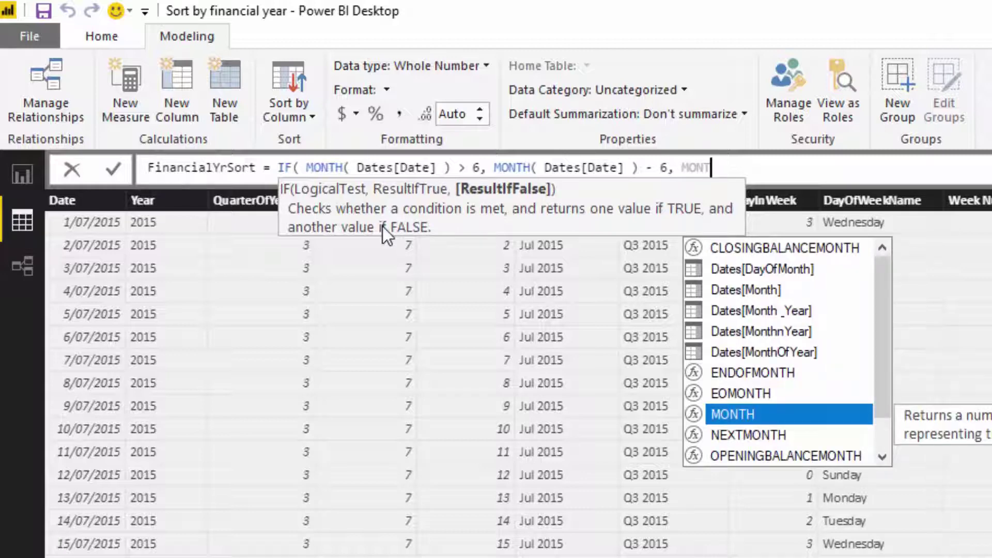
{"action": "key", "text": "Tab"}
{"action": "type", "text": "D"}
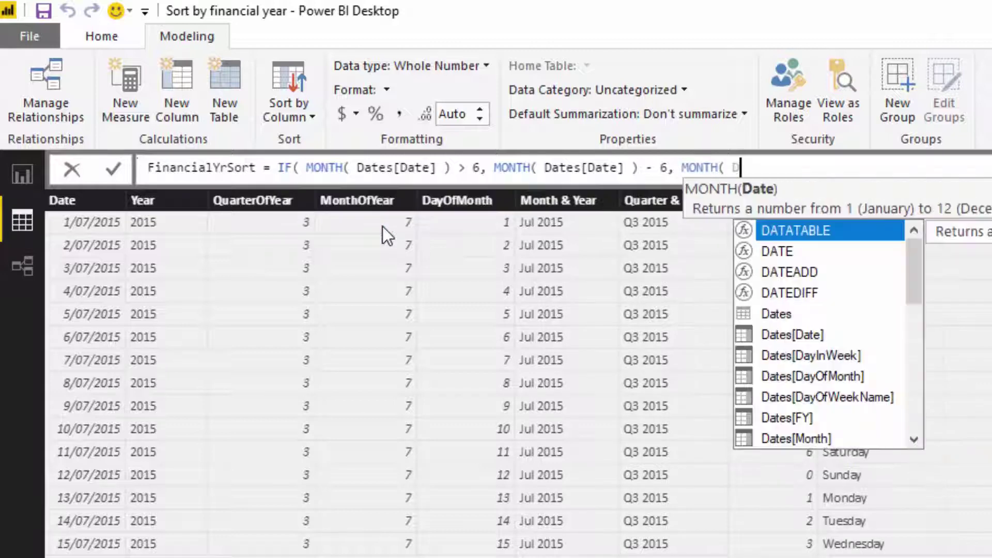
{"action": "type", "text": "at"}
{"action": "key", "text": "Up"}
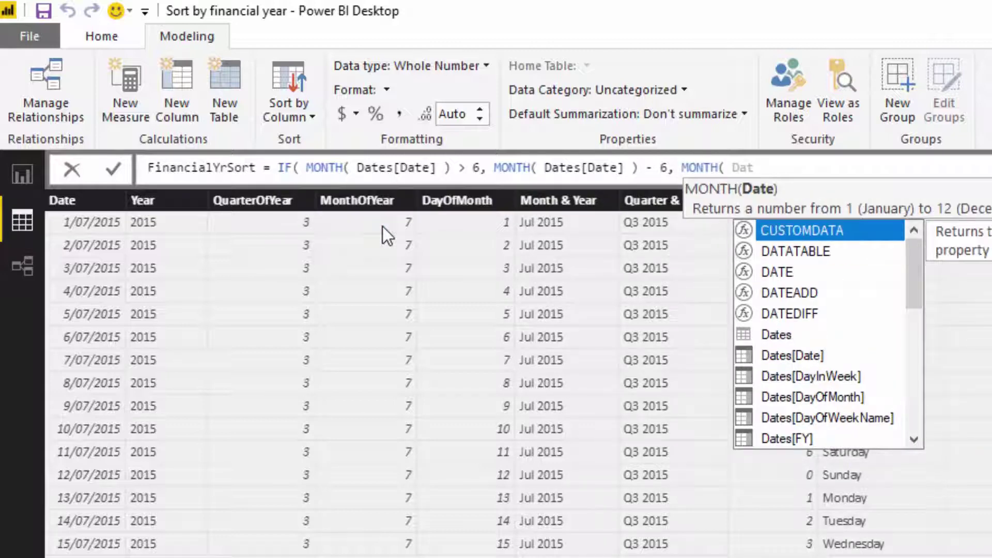
{"action": "key", "text": "Down"}
{"action": "key", "text": "Down"}
{"action": "key", "text": "Down"}
{"action": "key", "text": "Down"}
{"action": "key", "text": "Down"}
{"action": "key", "text": "Down"}
{"action": "key", "text": "Tab"}
{"action": "type", "text": ") + 6 )"}
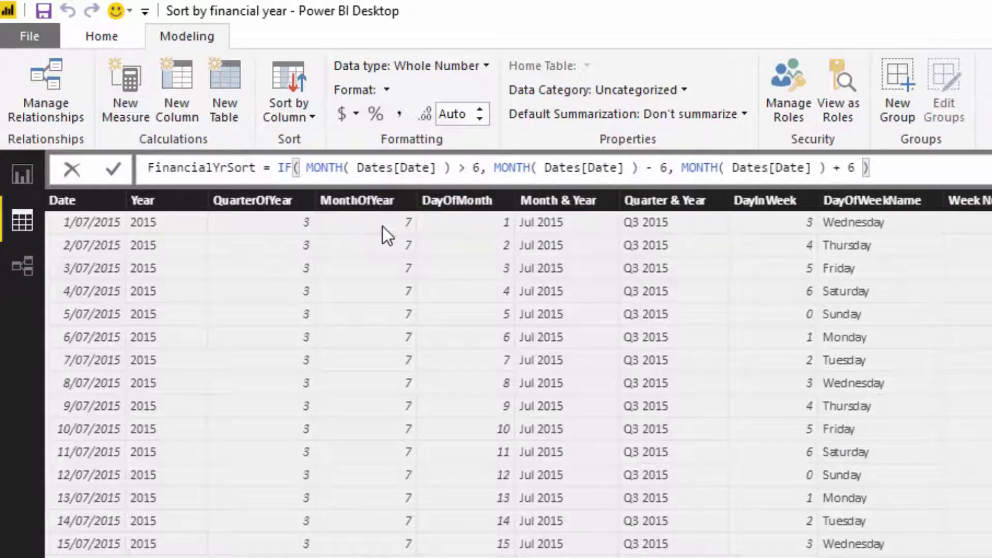
{"action": "key", "text": "Return"}
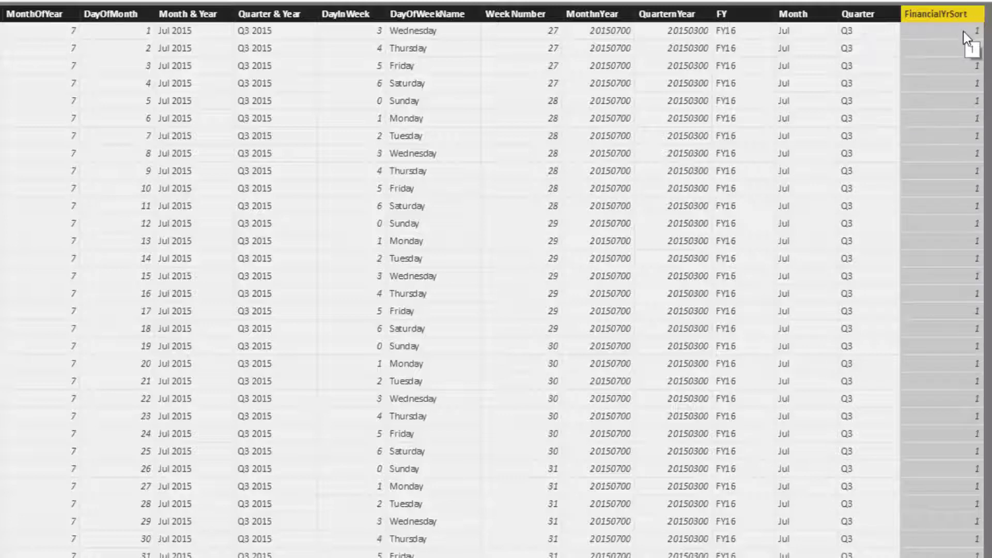
- Set the Month column to sort by FinancialYrSort so months run Jul through Jun
{"action": "scroll", "coordinate": [965, 129], "scroll_direction": "down", "scroll_amount": 12}
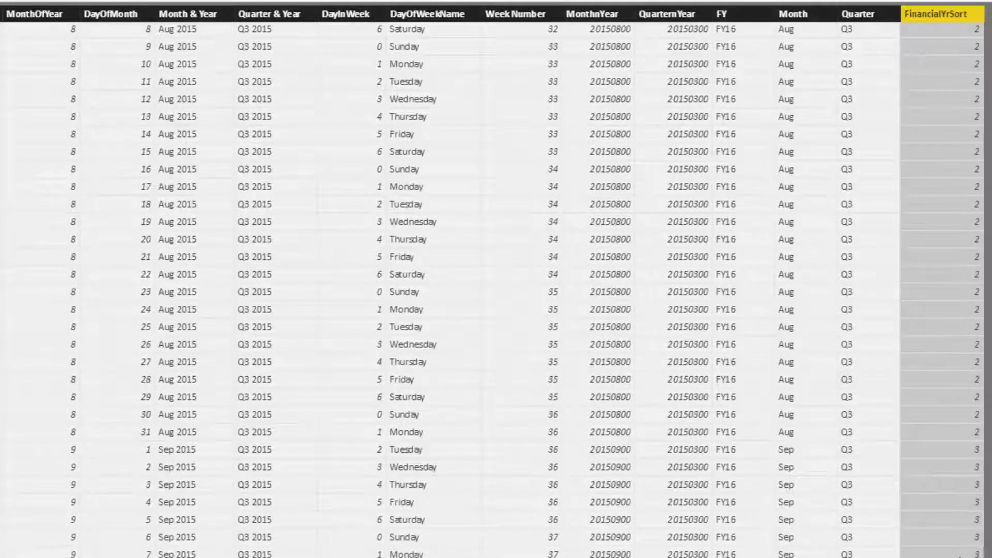
{"action": "left_click", "coordinate": [812, 16]}
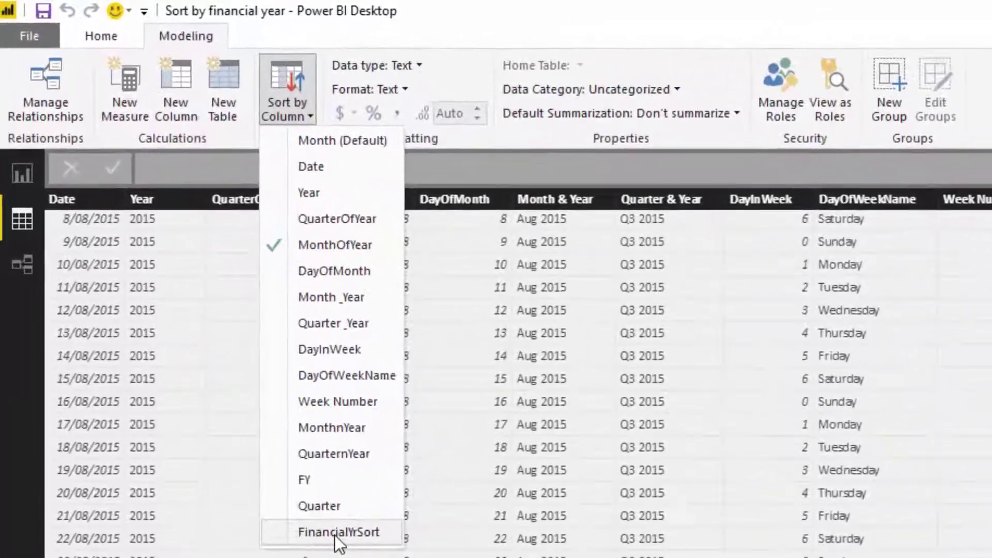
{"action": "left_click", "coordinate": [272, 434]}
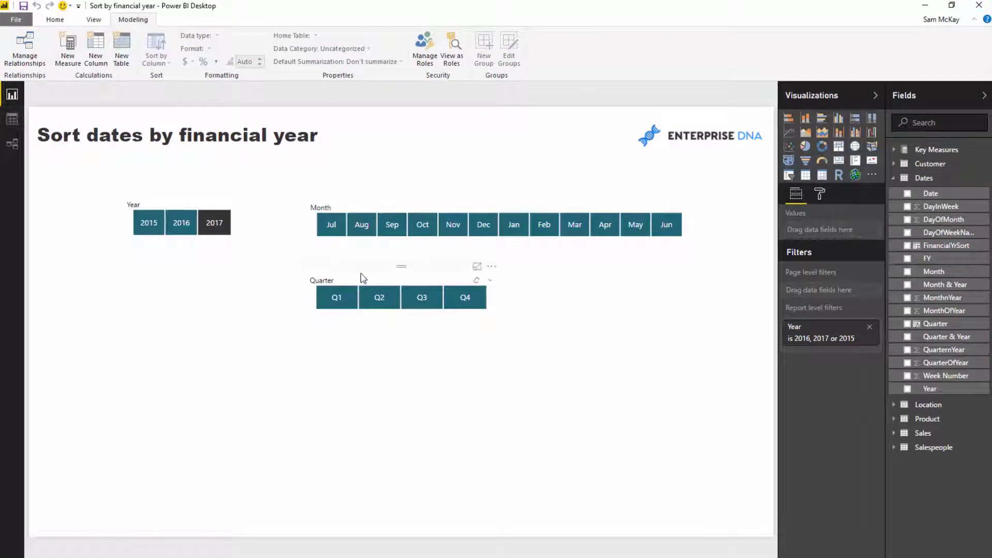
- Widen the Quarter slicer leftward, then return to the Dates data and select QuarterOfYear
{"action": "left_click", "coordinate": [361, 278]}
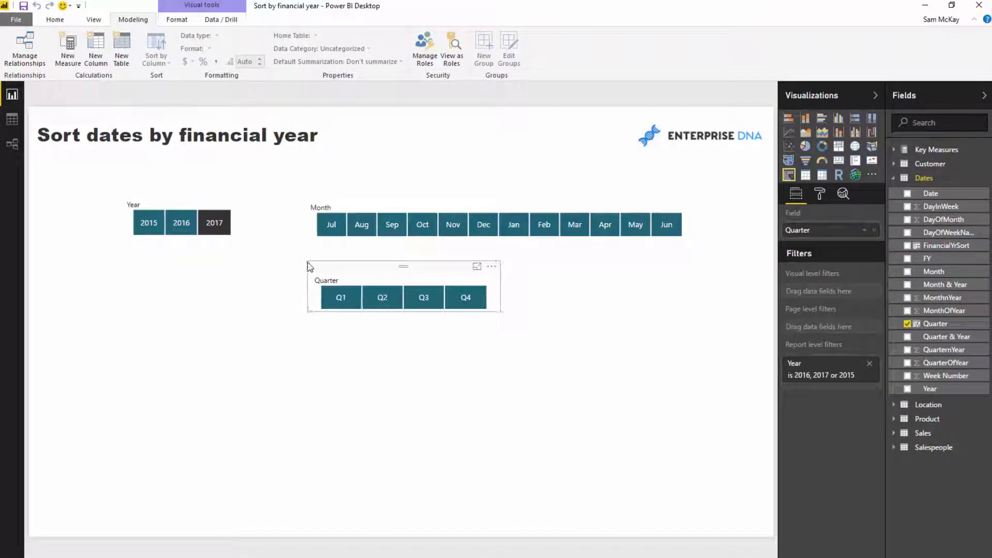
{"action": "left_click_drag", "start_coordinate": [309, 266], "coordinate": [305, 266]}
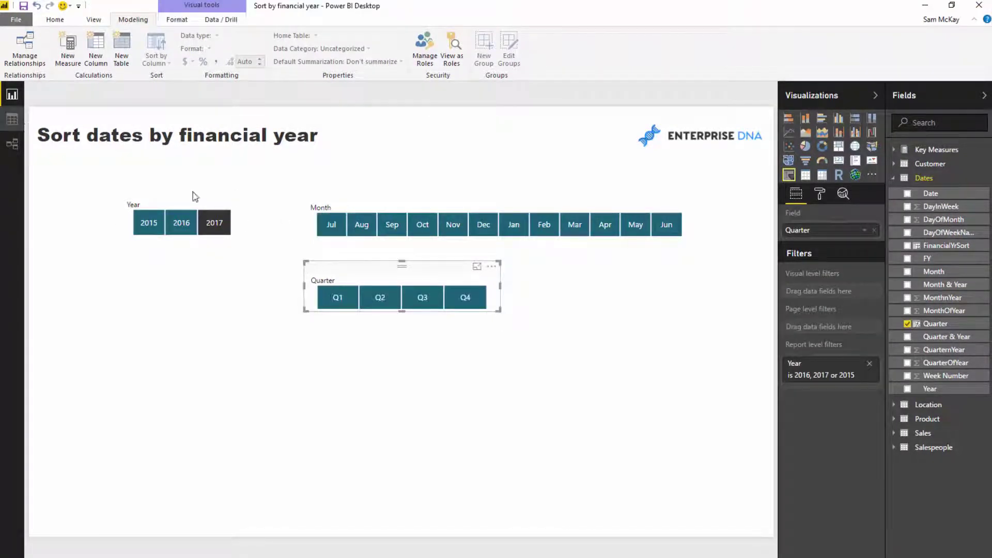
{"action": "left_click", "coordinate": [13, 120]}
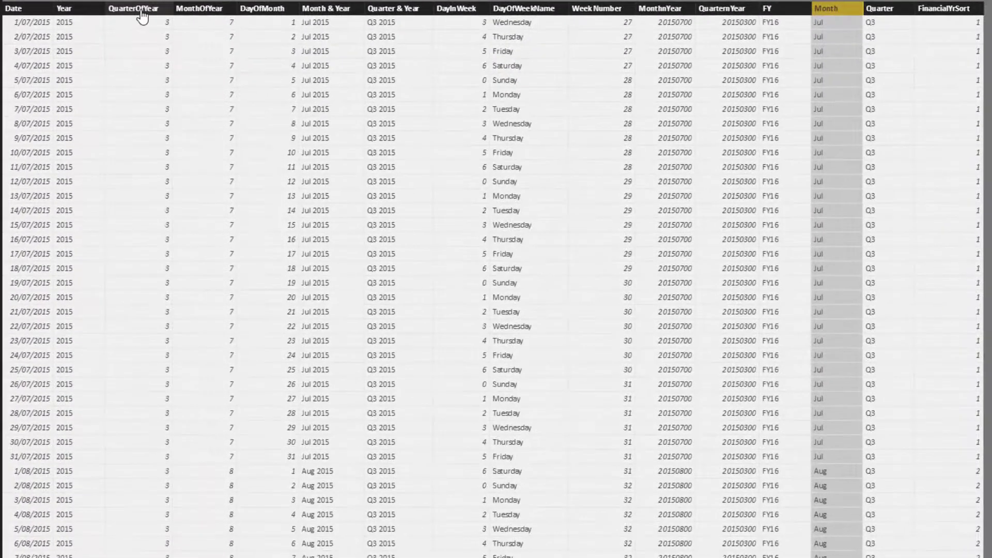
{"action": "left_click", "coordinate": [142, 11]}
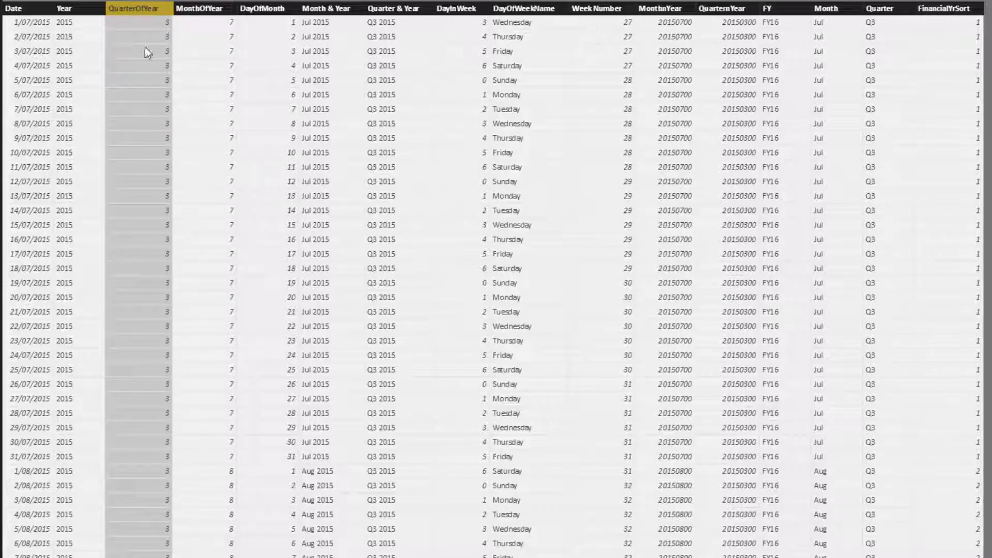
- Start a QuartersSort column with the condition Dates[QuarterOfYear] > 2
{"action": "left_click", "coordinate": [944, 8]}
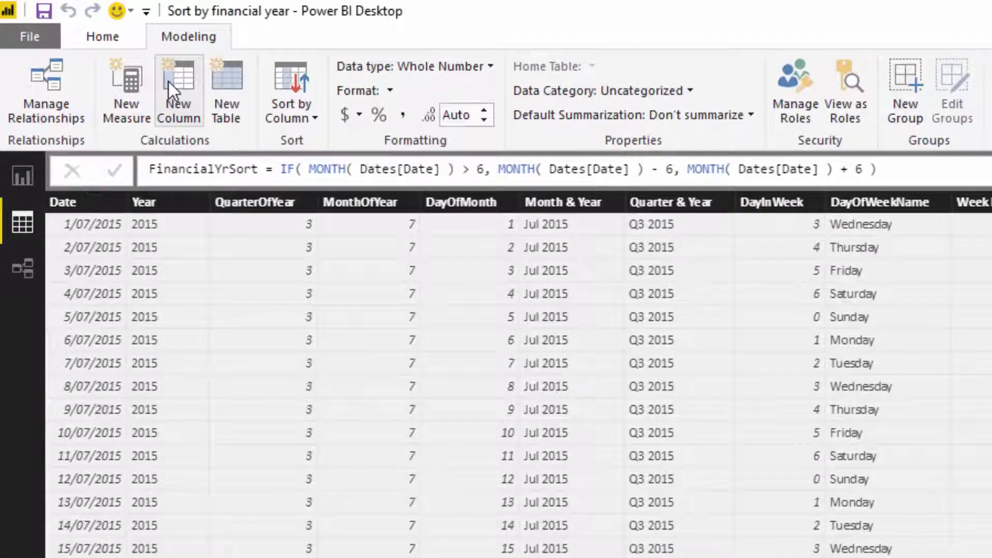
{"action": "left_click", "coordinate": [168, 81]}
{"action": "type", "text": "Quarter"}
{"action": "type", "text": "So"}
{"action": "key", "text": "BackSpace"}
{"action": "key", "text": "BackSpace"}
{"action": "type", "text": "sSort = IF( Qua"}
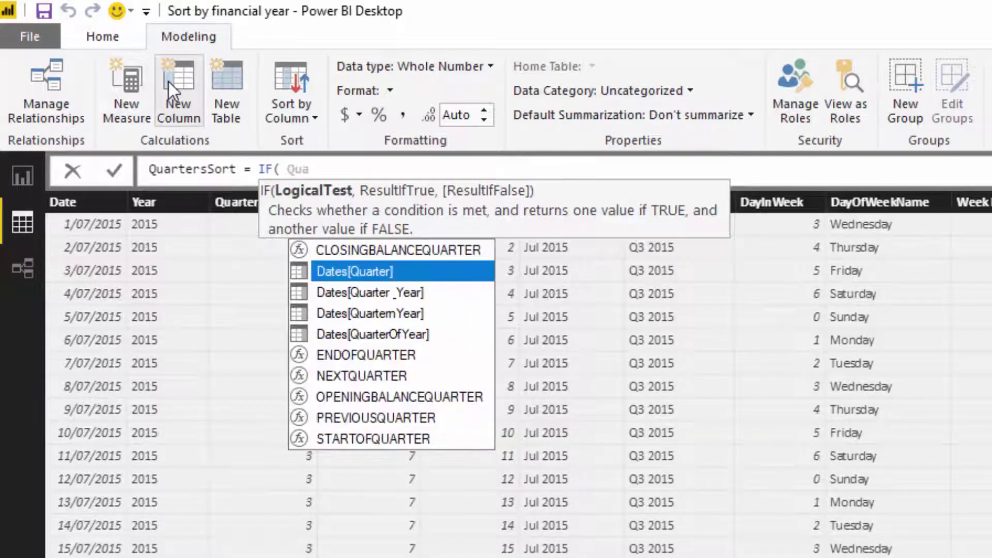
{"action": "key", "text": "Down"}
{"action": "key", "text": "Down"}
{"action": "key", "text": "Down"}
{"action": "key", "text": "Tab"}
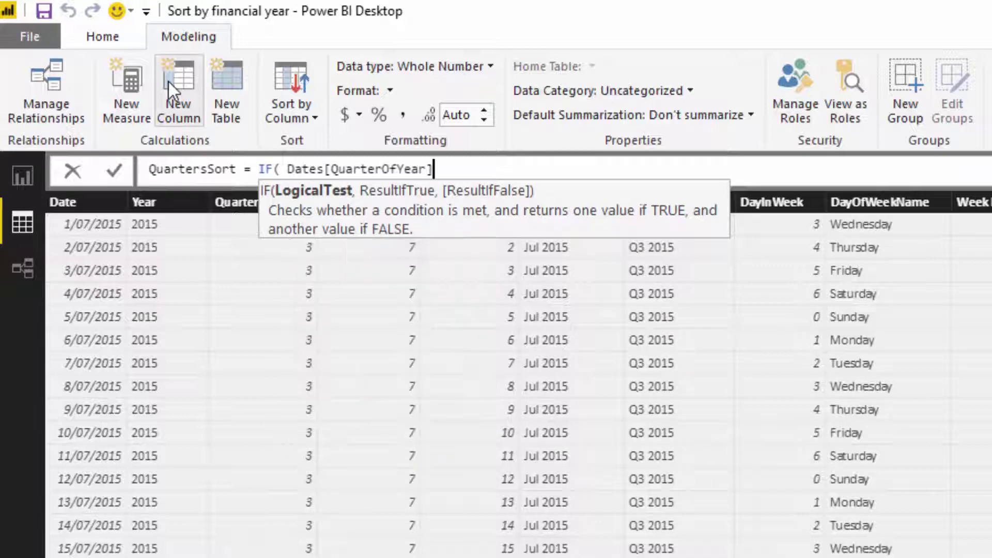
{"action": "type", "text": "> 2"}
{"action": "key", "text": "BackSpace"}
- Complete it to return QuarterOfYear - 2 when true, QuarterOfYear + 2 otherwise, and commit
{"action": "type", "text": ", "}
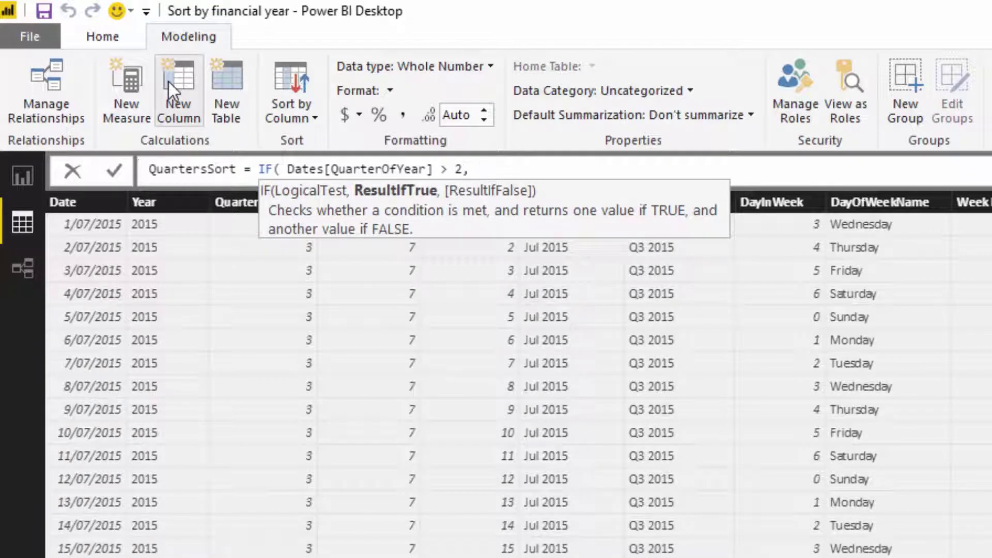
{"action": "type", "text": "Qu"}
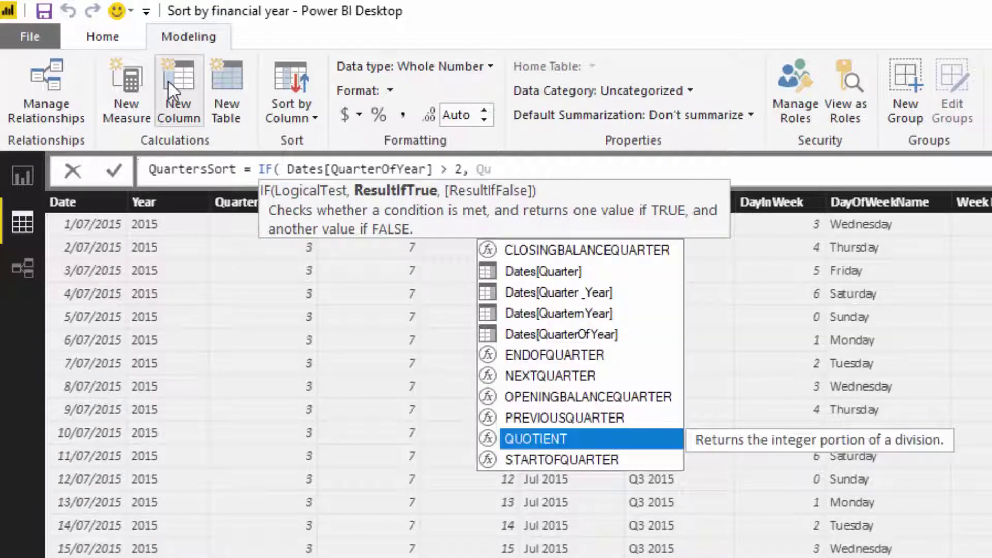
{"action": "key", "text": "Up"}
{"action": "key", "text": "Up"}
{"action": "key", "text": "Up"}
{"action": "key", "text": "Up"}
{"action": "key", "text": "Up"}
{"action": "key", "text": "Tab"}
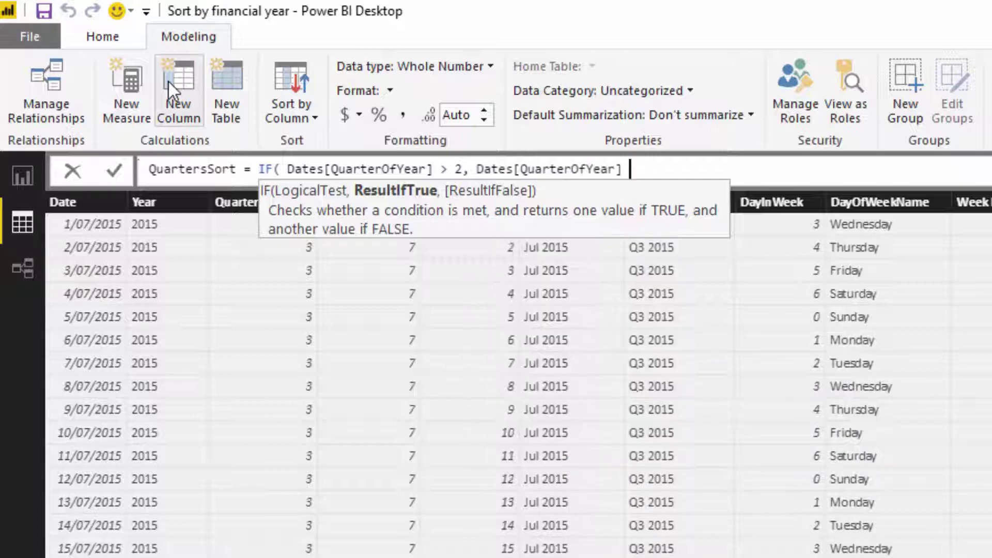
{"action": "type", "text": "- 2,"}
{"action": "type", "text": " Qu"}
{"action": "key", "text": "Up"}
{"action": "key", "text": "Up"}
{"action": "key", "text": "Up"}
{"action": "key", "text": "Up"}
{"action": "key", "text": "Up"}
{"action": "key", "text": "Tab"}
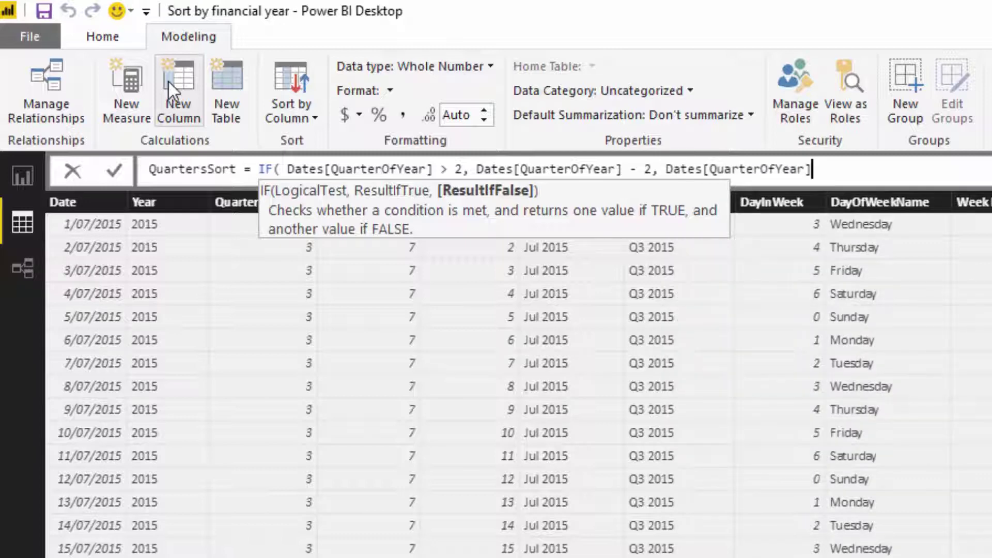
{"action": "type", "text": "+ 2 )"}
{"action": "key", "text": "Return"}
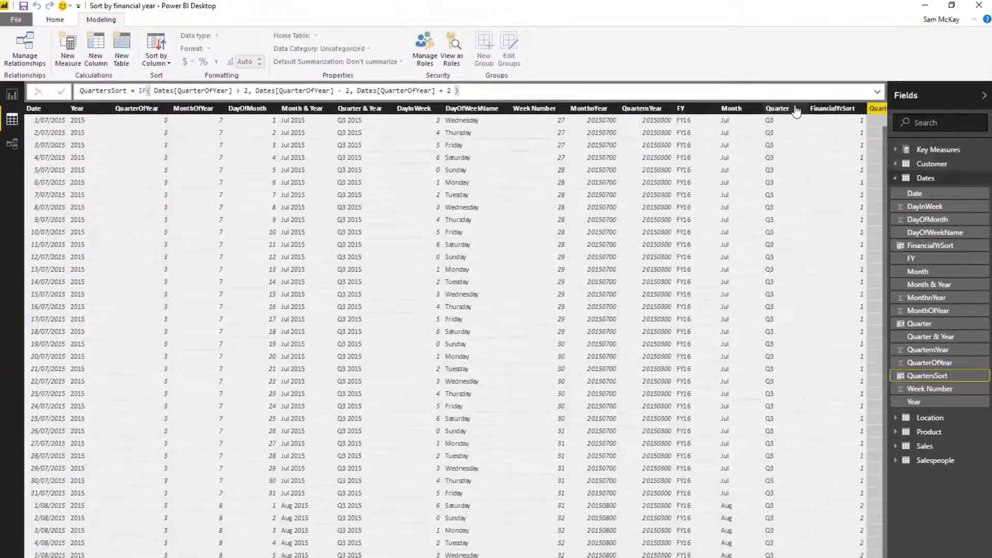
- Set the Quarter column to sort by QuartersSort, giving the order Q3, Q4, Q1, Q2
{"action": "left_click", "coordinate": [780, 109]}
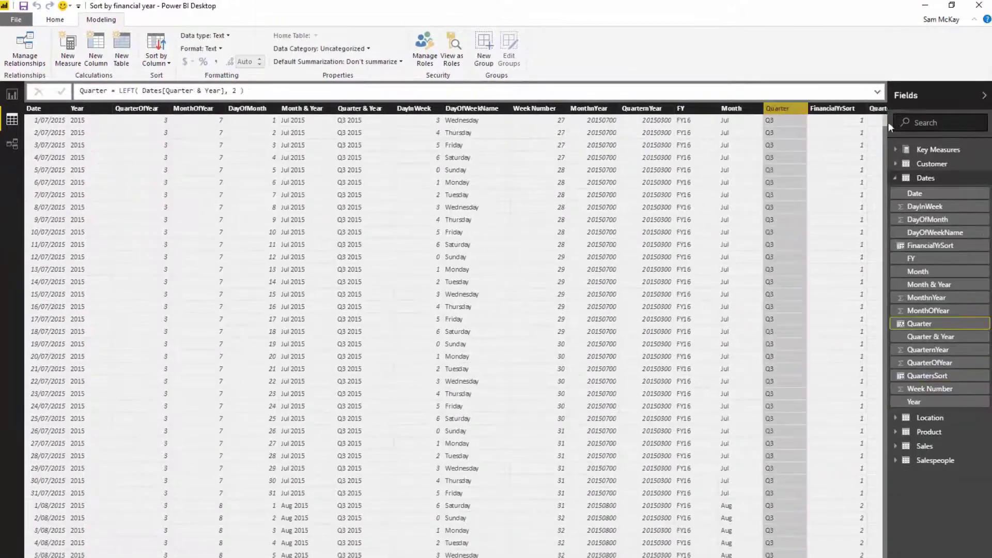
{"action": "left_click", "coordinate": [154, 65]}
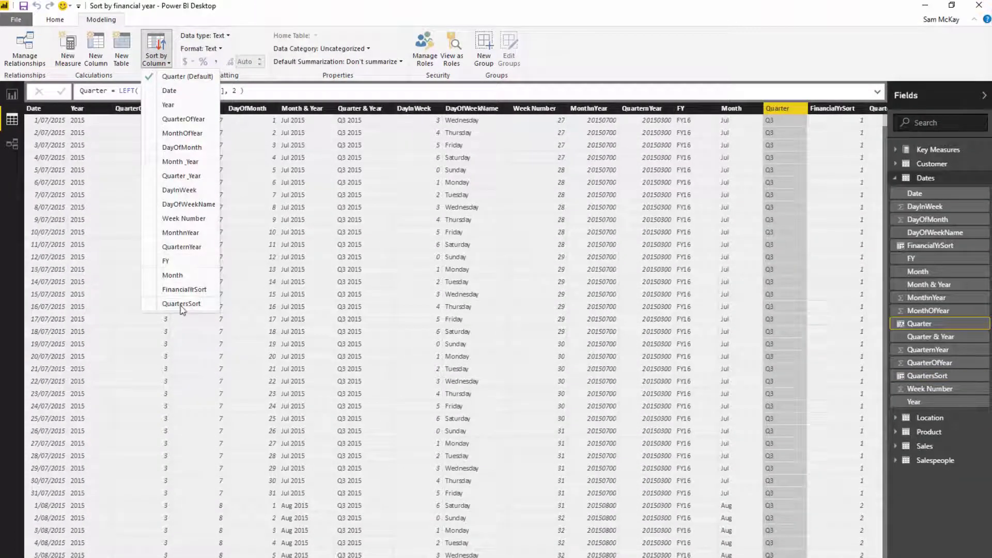
{"action": "left_click", "coordinate": [182, 304]}
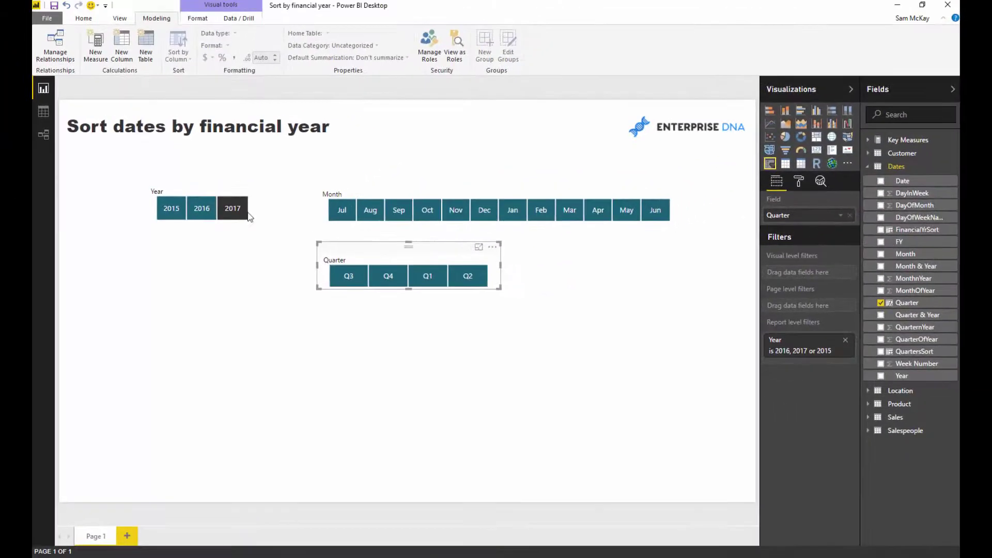
{"action": "left_click", "coordinate": [43, 112]}
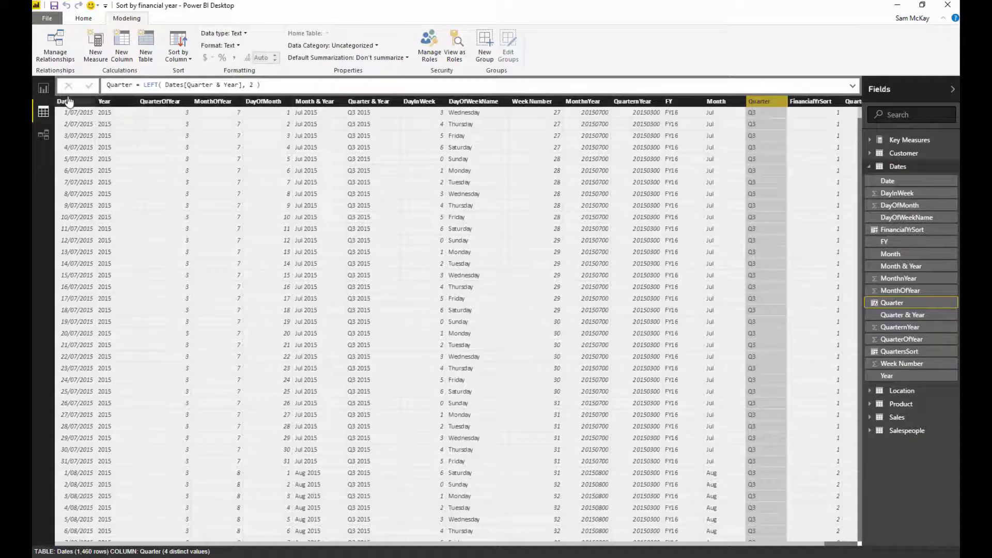
{"action": "left_click", "coordinate": [42, 89]}
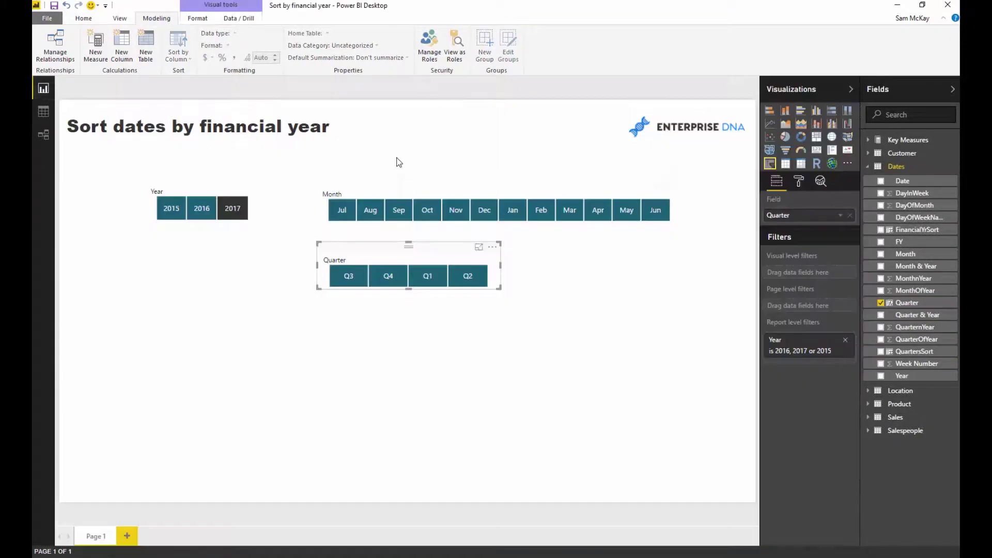